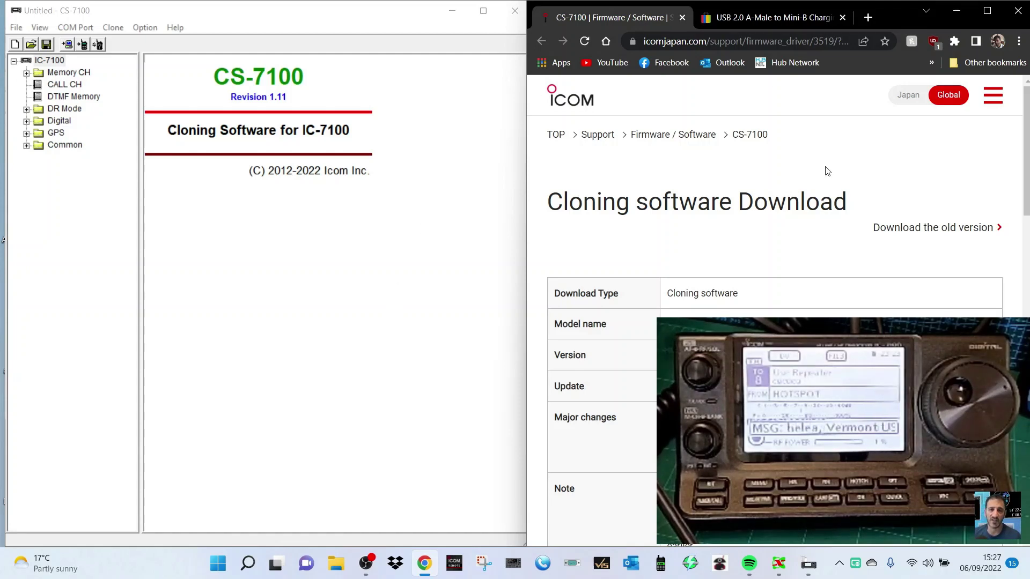
# - Review the CS-7100 cloning software download page and the eBay listing for the USB 2.0 A-Male to Mini-B cable
pyautogui.scroll(-2, 873, 252)
pyautogui.scroll(1, 872, 259)
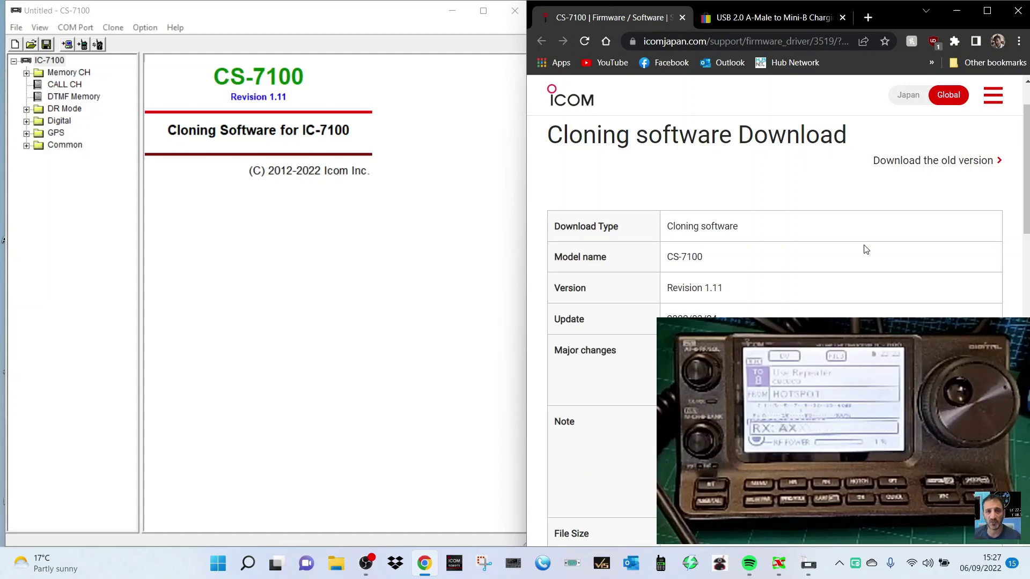
pyautogui.click(365, 312)
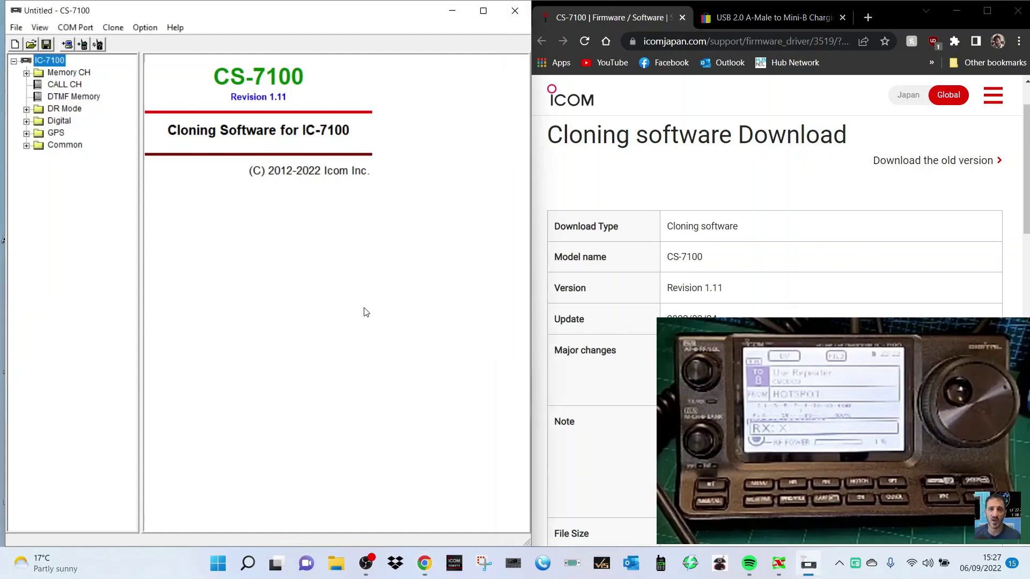
pyautogui.click(745, 18)
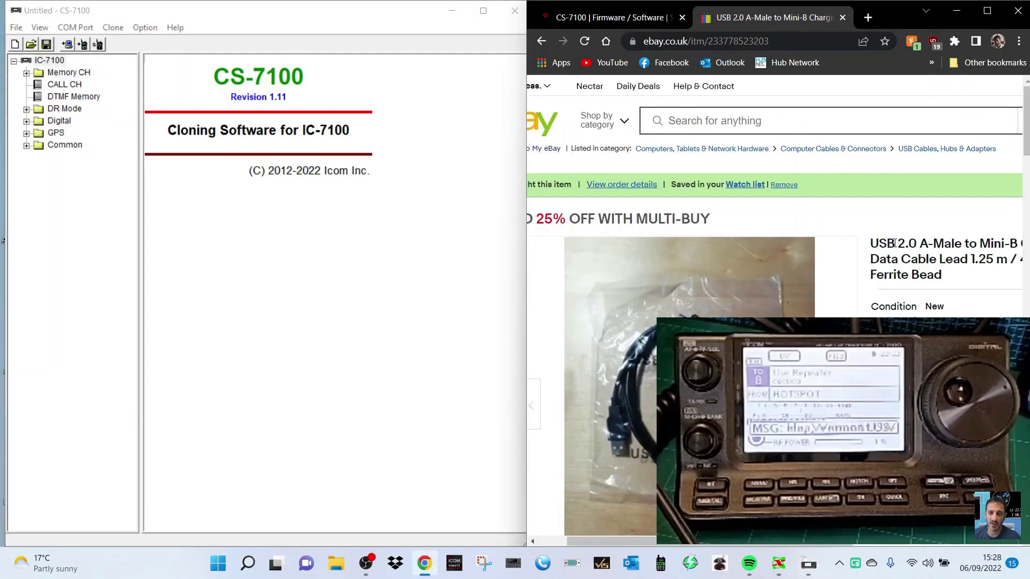
pyautogui.moveTo(856, 543); pyautogui.dragTo(832, 547)
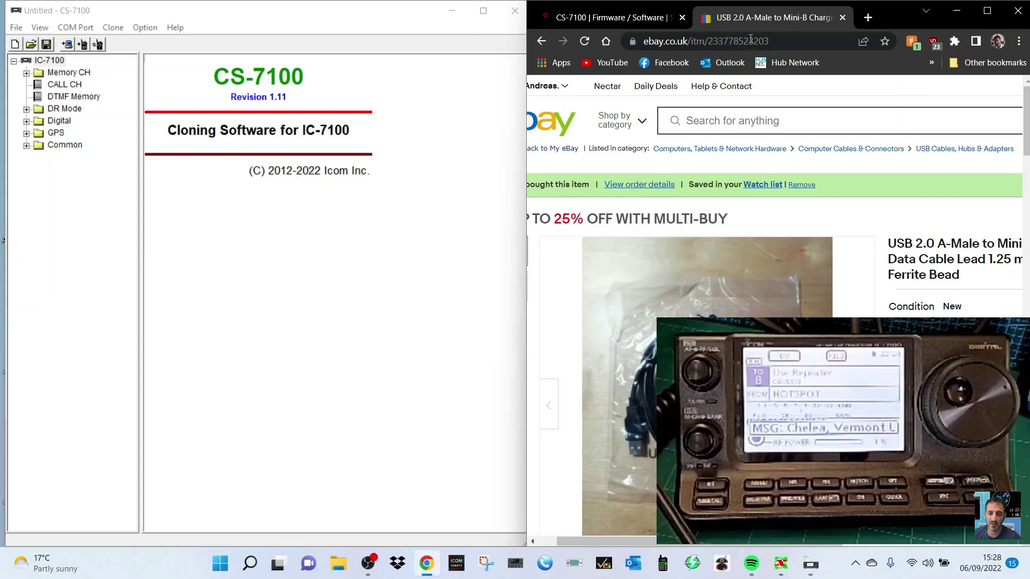
pyautogui.click(611, 17)
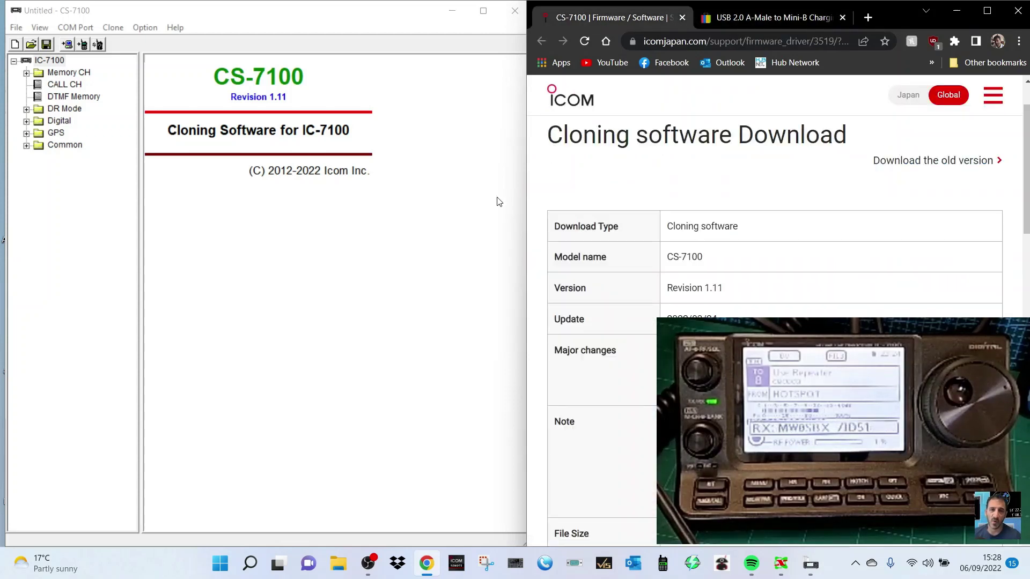
# - Switch to CS-7100 in a maximized window and read the data from the transceiver, accepting the version-related settings changes
pyautogui.click(483, 13)
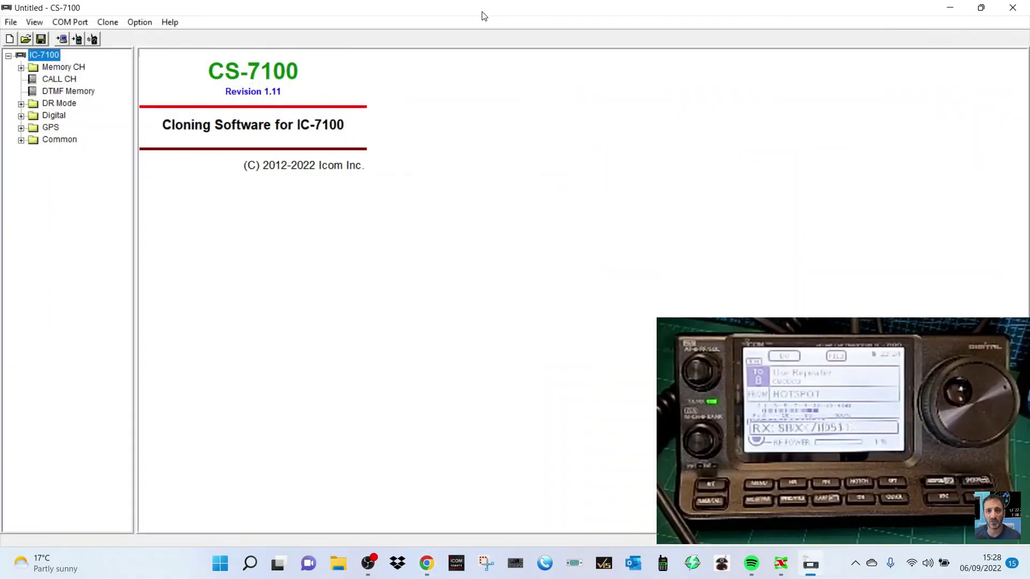
pyautogui.click(106, 25)
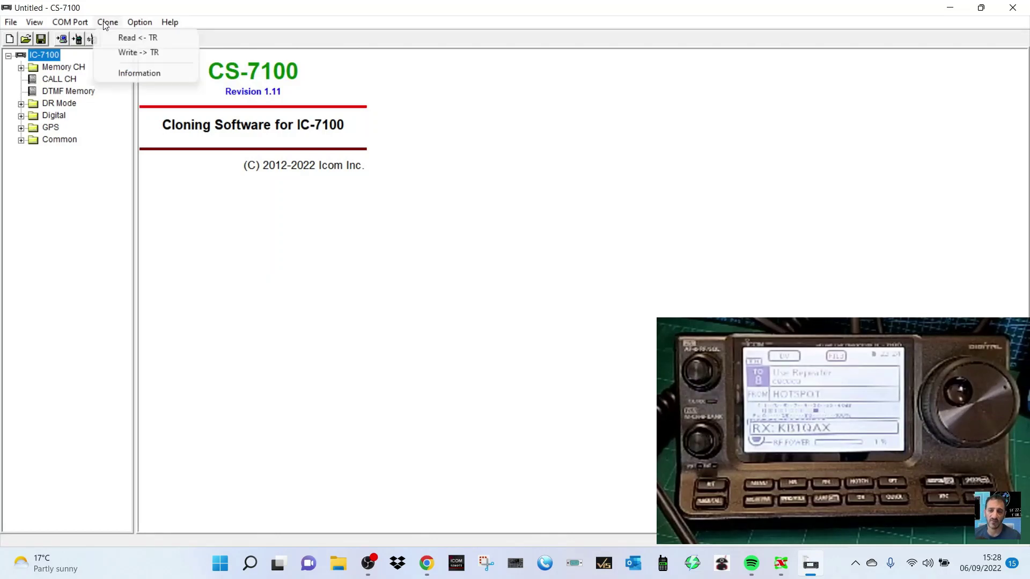
pyautogui.click(107, 24)
pyautogui.click(109, 24)
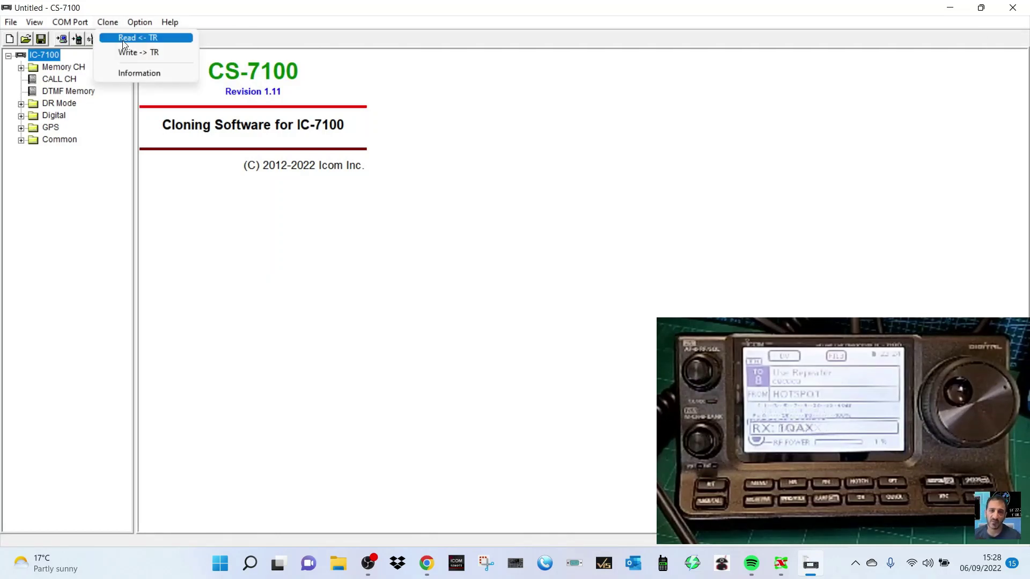
pyautogui.click(122, 41)
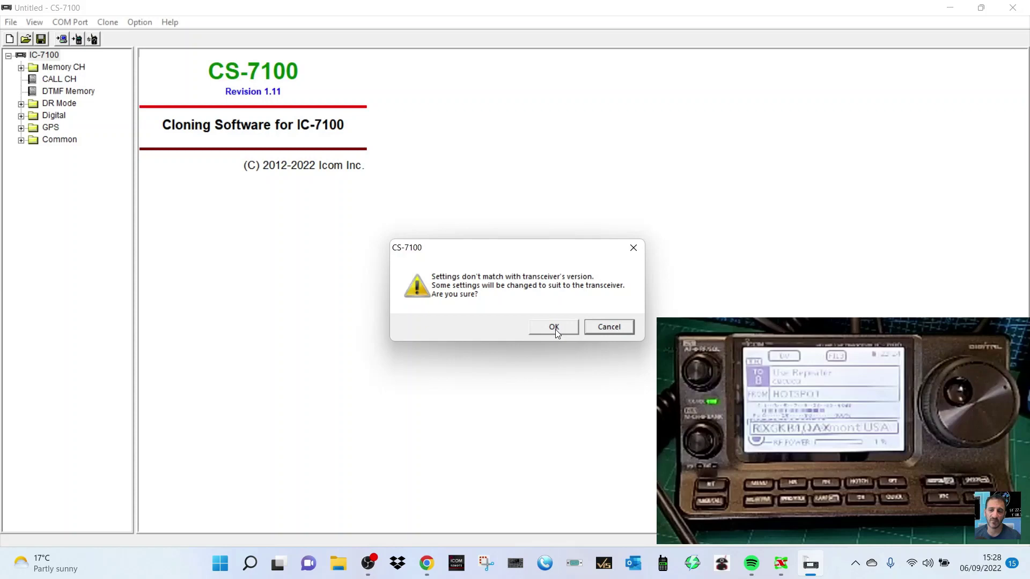
pyautogui.click(555, 330)
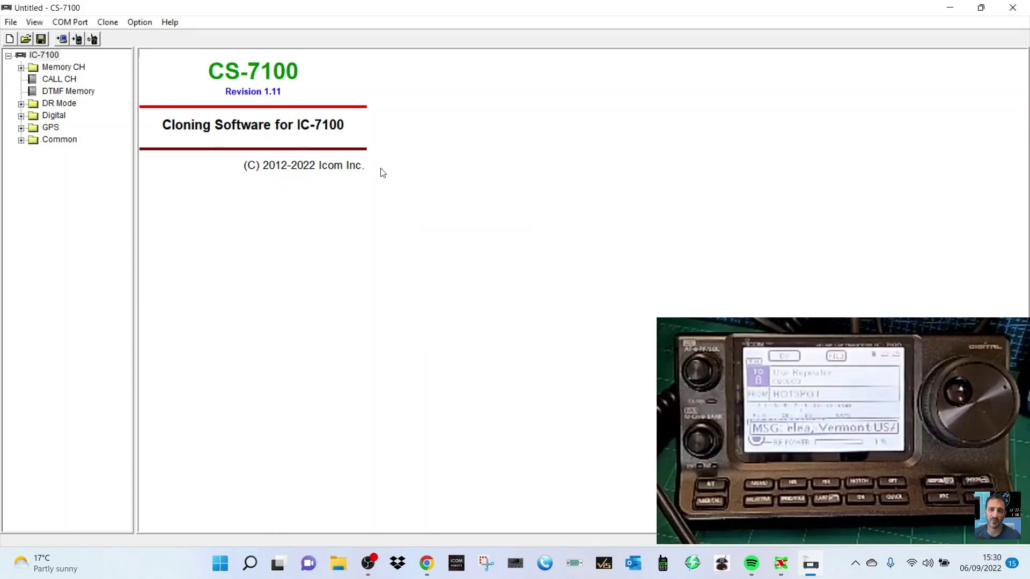
# - Review the DR Mode Setting page and the United Kingdom group in the digital repeater list
pyautogui.doubleClick(59, 104)
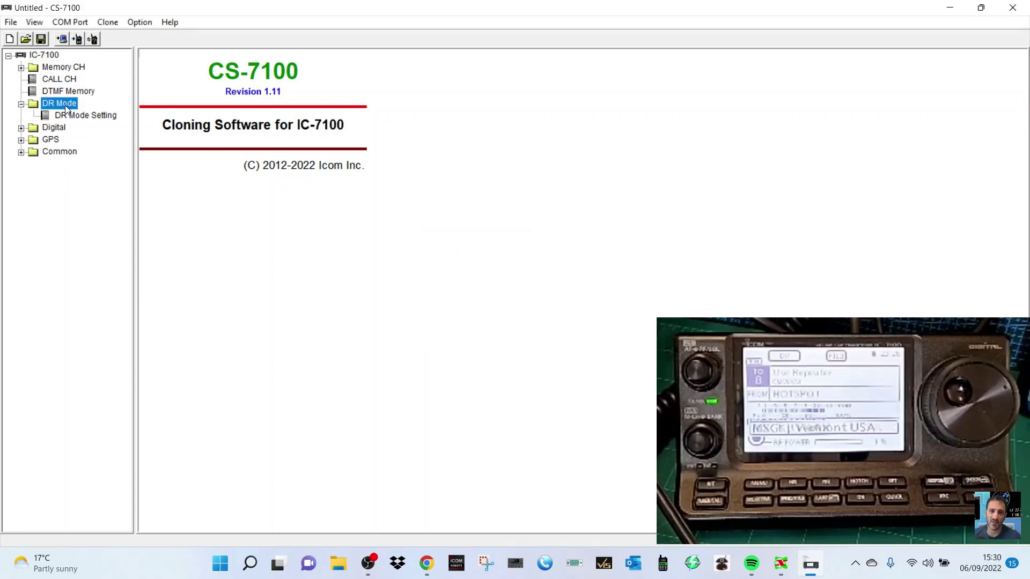
pyautogui.click(78, 115)
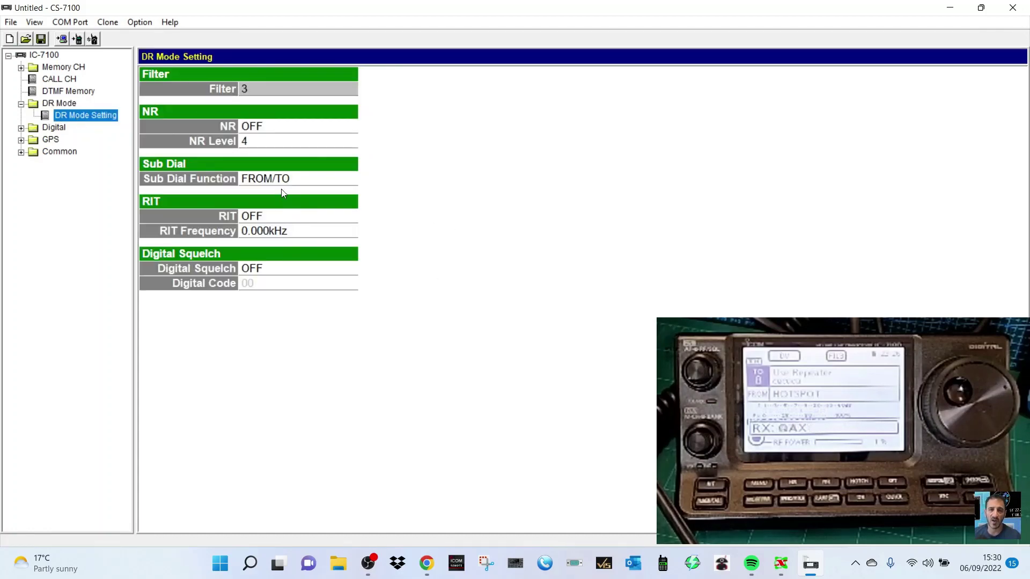
pyautogui.doubleClick(55, 127)
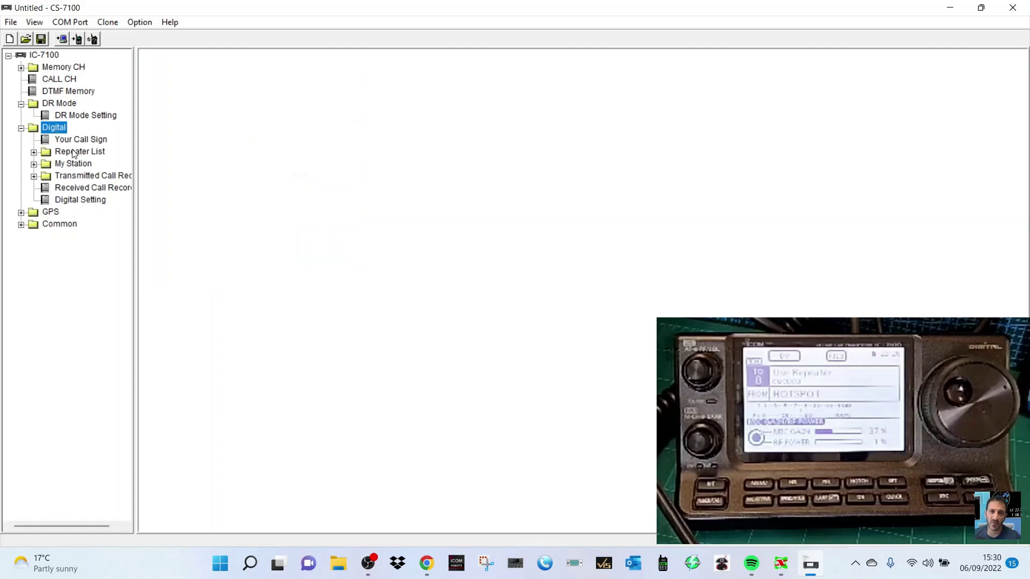
pyautogui.doubleClick(74, 152)
pyautogui.scroll(-1, 94, 305)
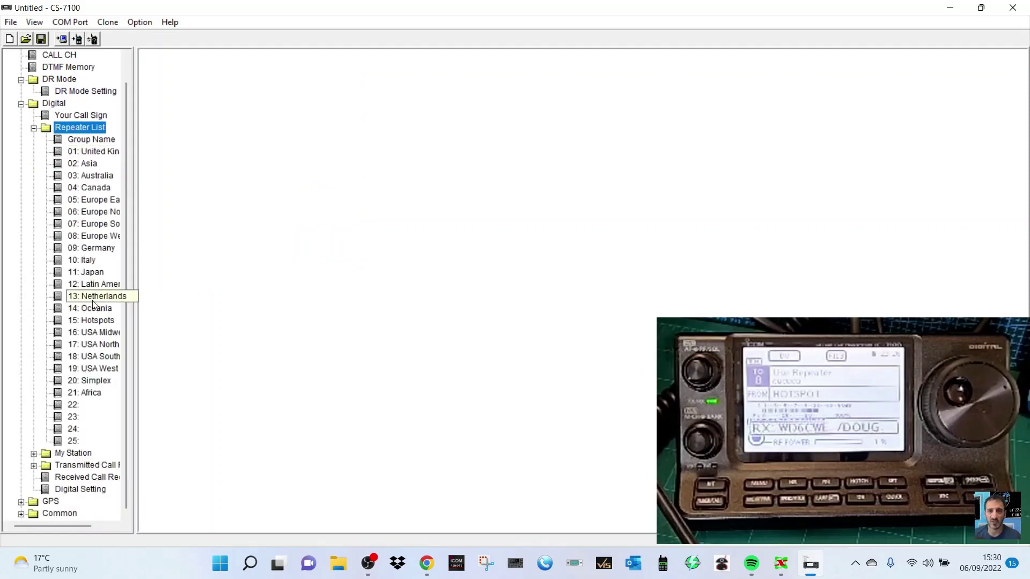
pyautogui.scroll(1, 93, 305)
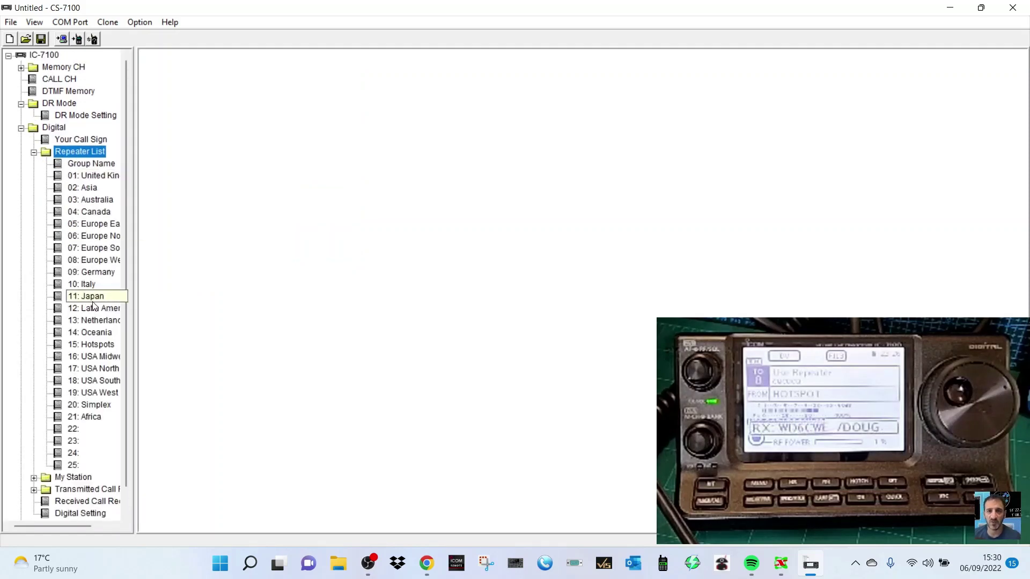
pyautogui.click(94, 181)
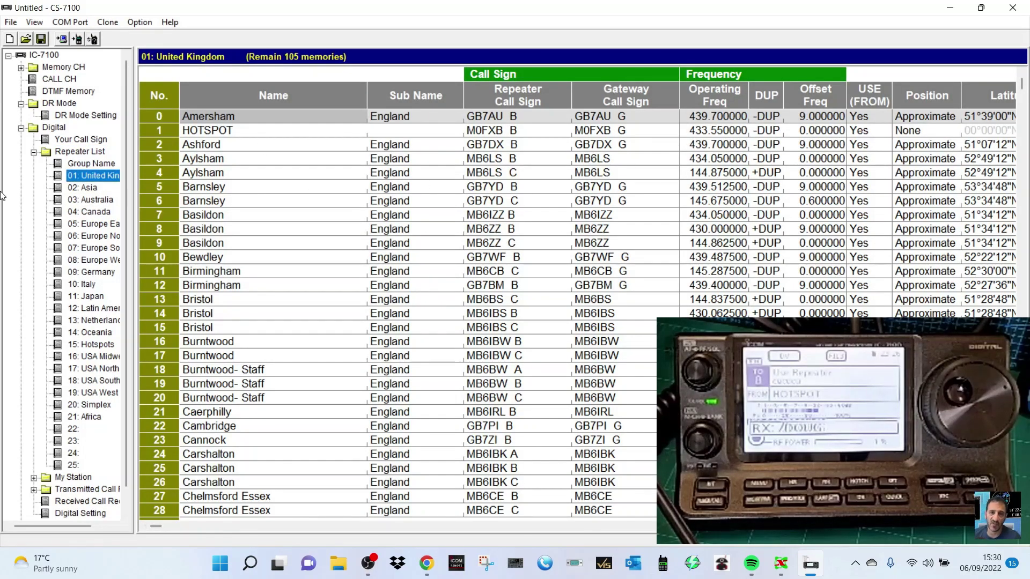
# - Expand the GPS, GPS Memory and Transmitted Call Record folders to look through their entries
pyautogui.scroll(-1, 88, 338)
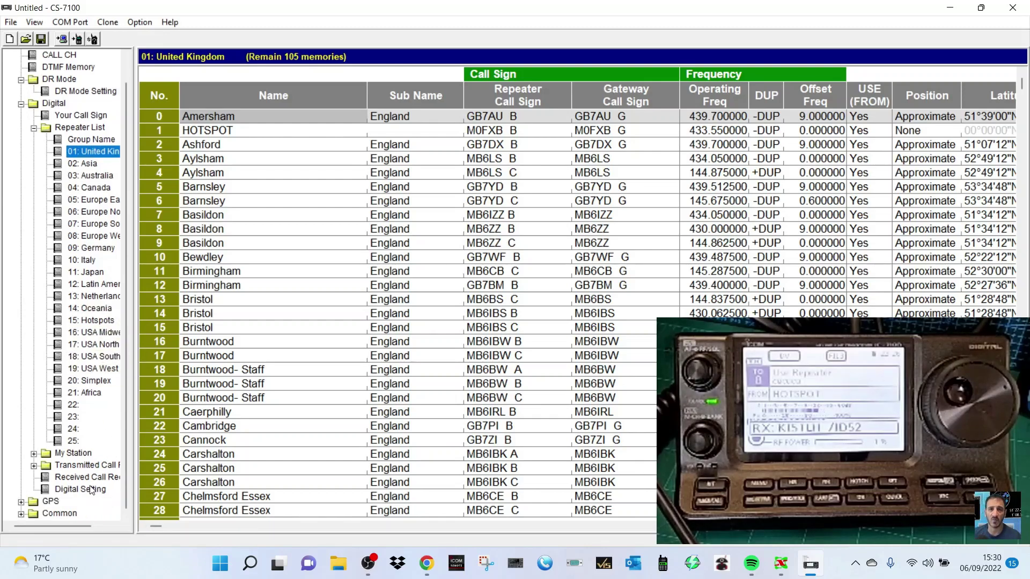
pyautogui.click(50, 501)
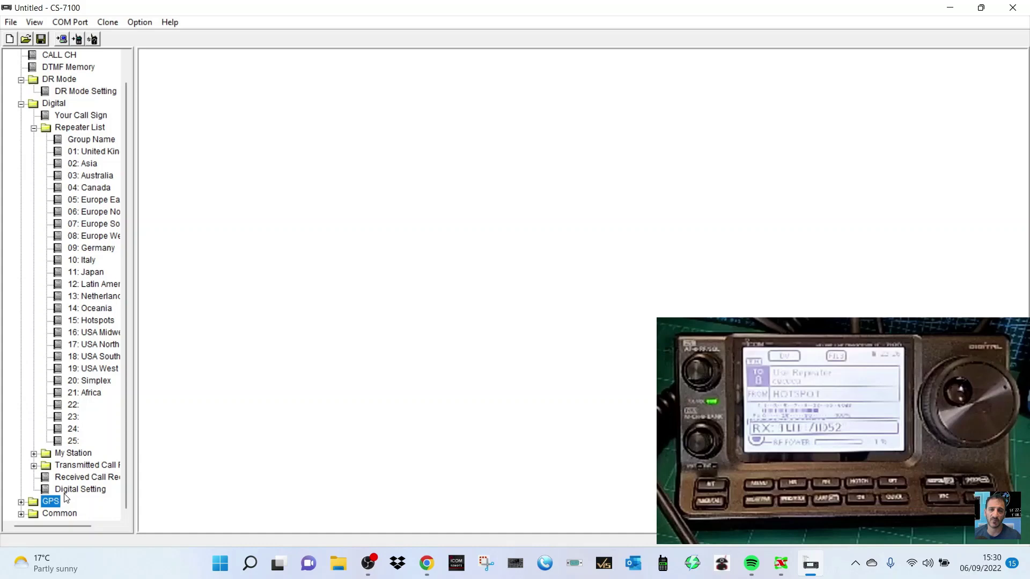
pyautogui.doubleClick(57, 501)
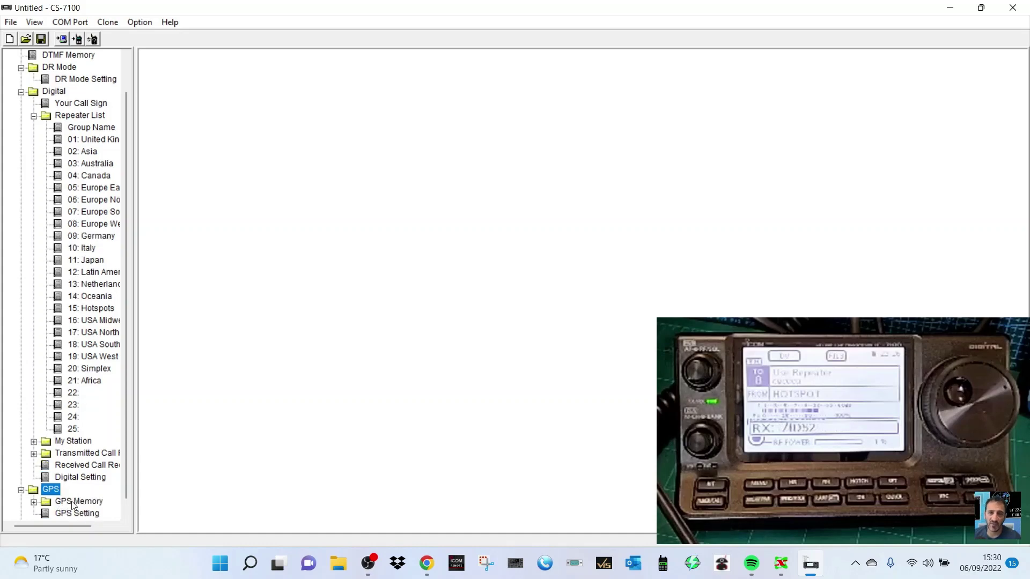
pyautogui.doubleClick(73, 502)
pyautogui.scroll(-1, 72, 504)
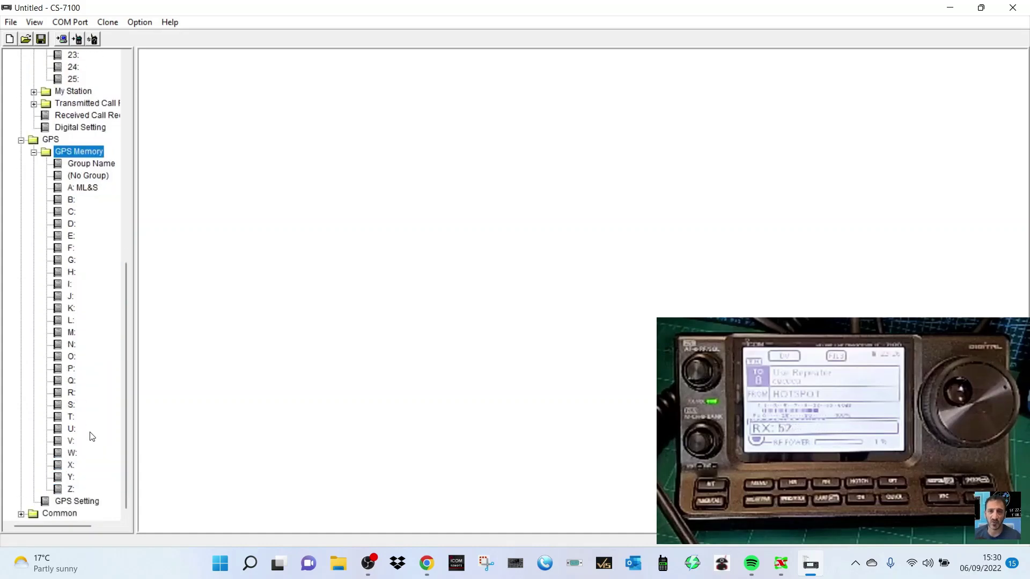
pyautogui.scroll(6, 78, 424)
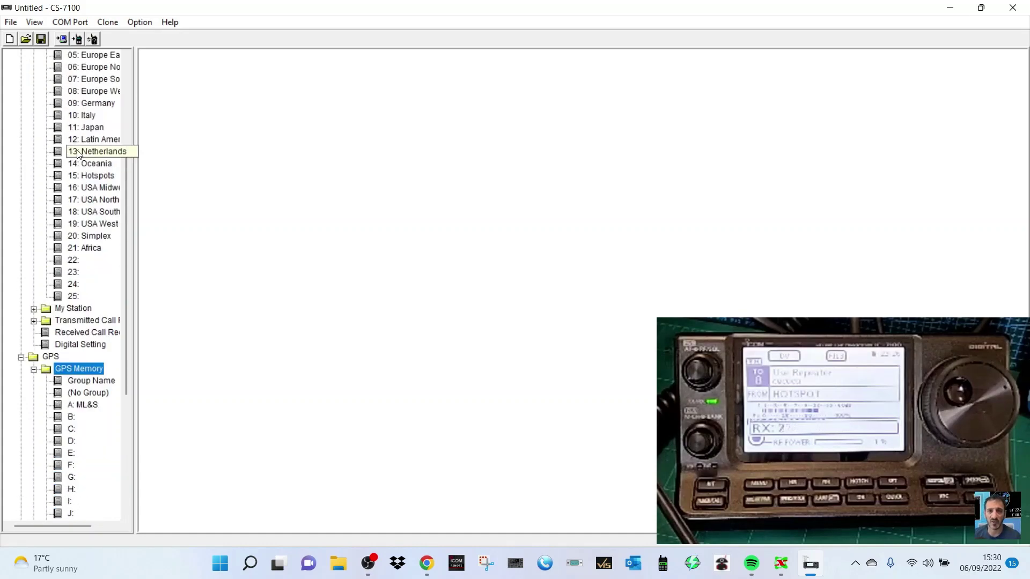
pyautogui.doubleClick(81, 320)
pyautogui.click(126, 67)
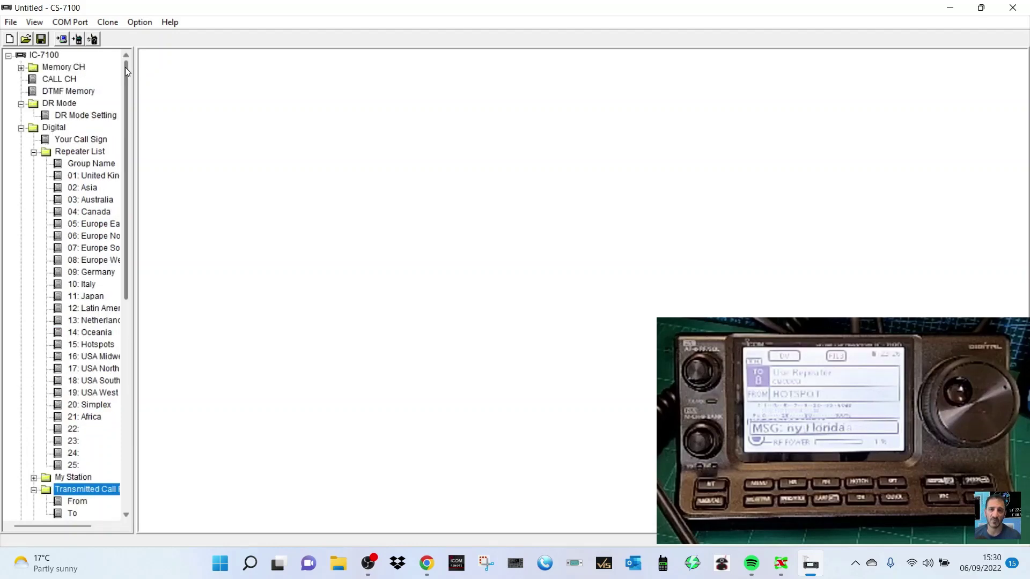
# - Expand the Memory CH folder and look through the memory channel banks from A01 - A99 to E01 - E99
pyautogui.doubleClick(60, 68)
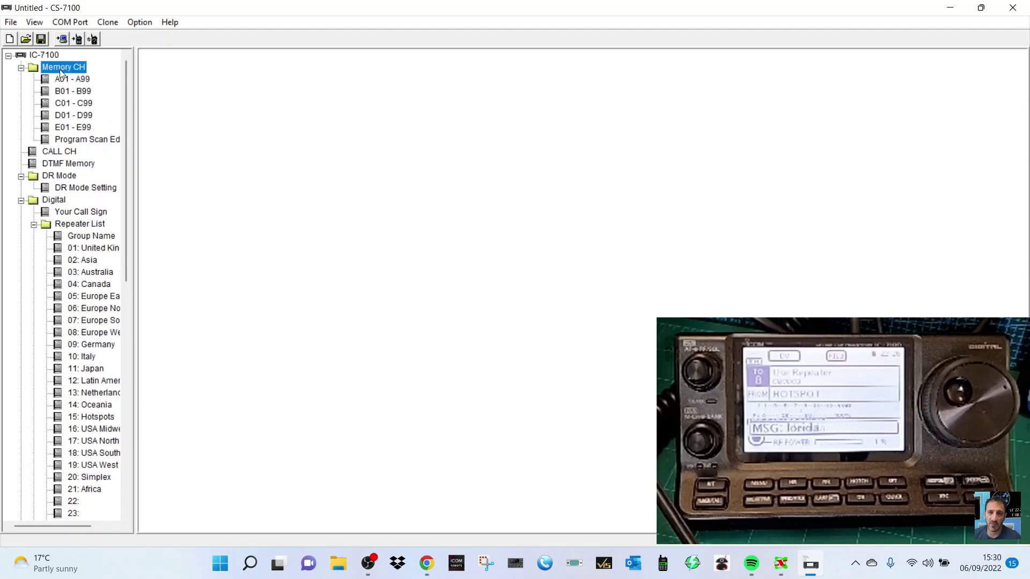
pyautogui.click(69, 81)
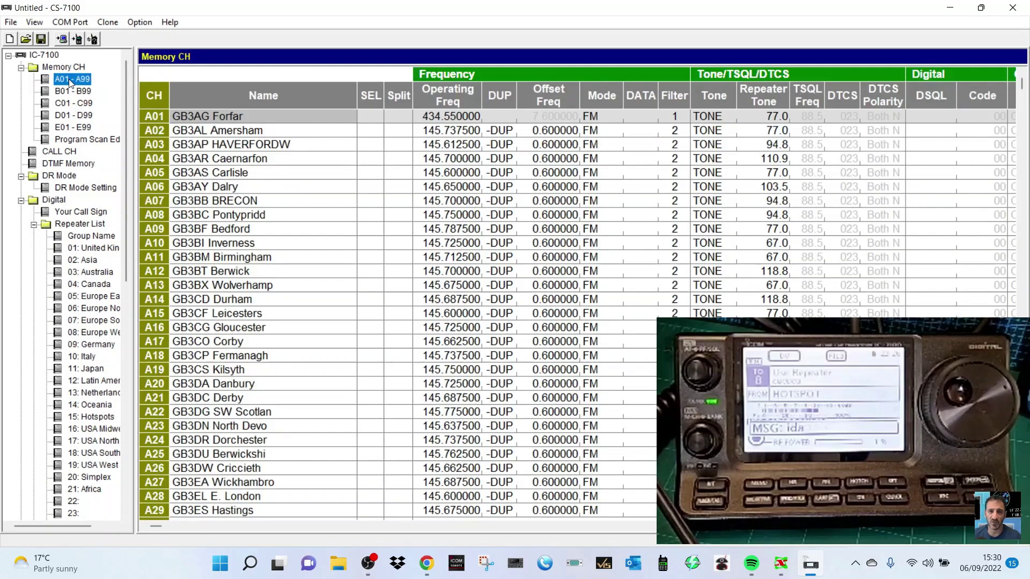
pyautogui.click(89, 95)
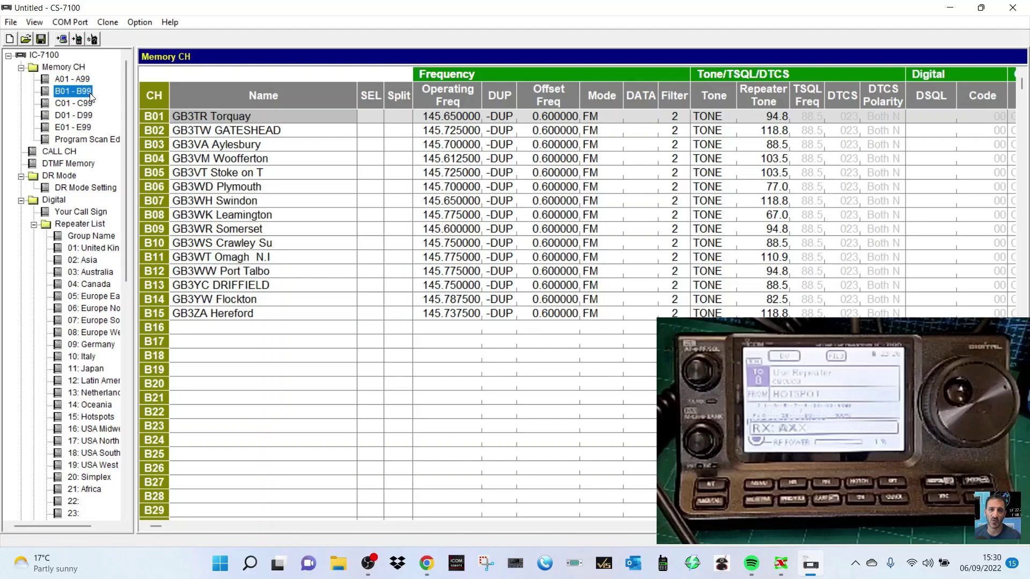
pyautogui.click(87, 103)
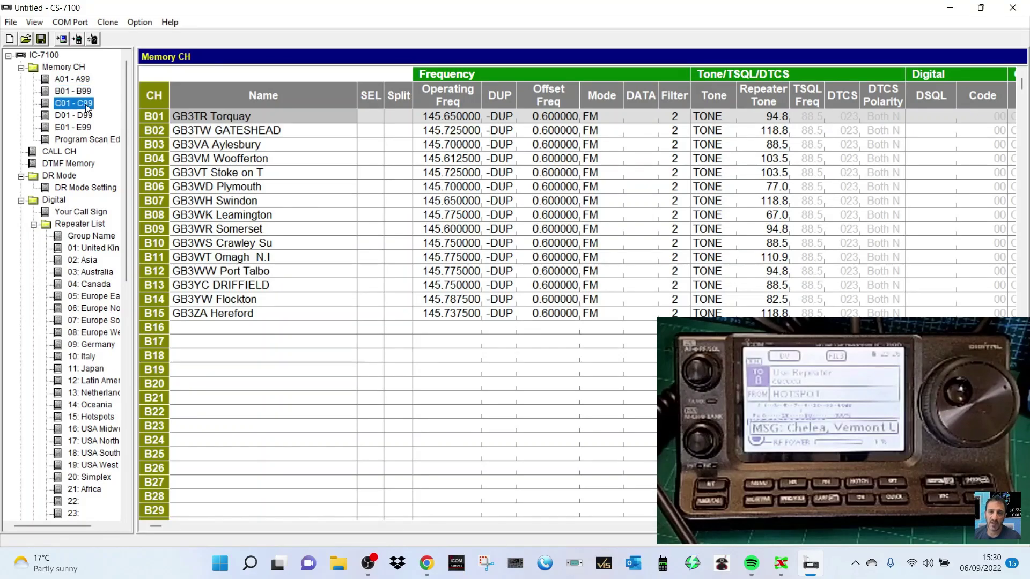
pyautogui.click(82, 117)
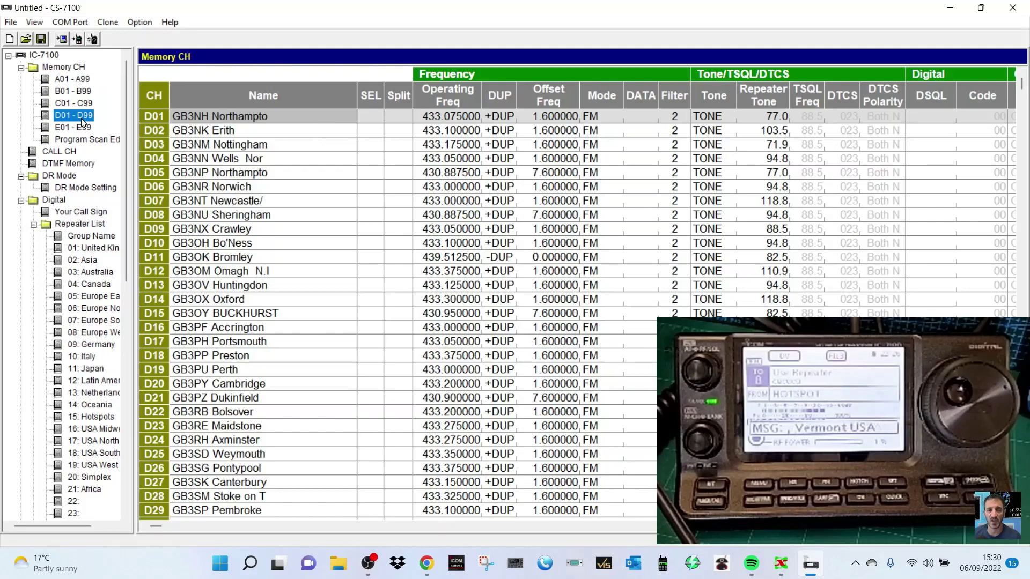
pyautogui.click(84, 102)
pyautogui.click(84, 91)
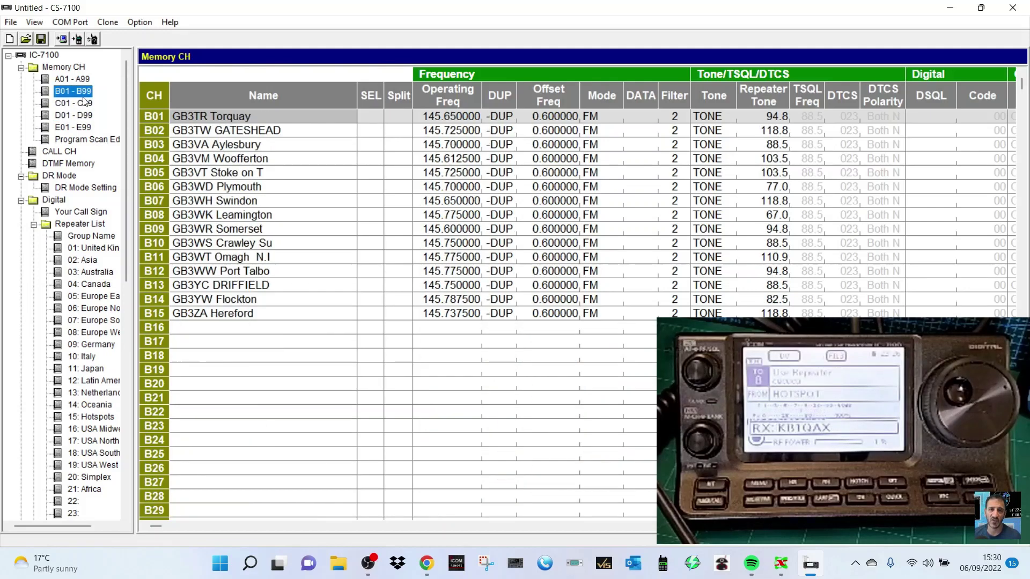
pyautogui.click(84, 78)
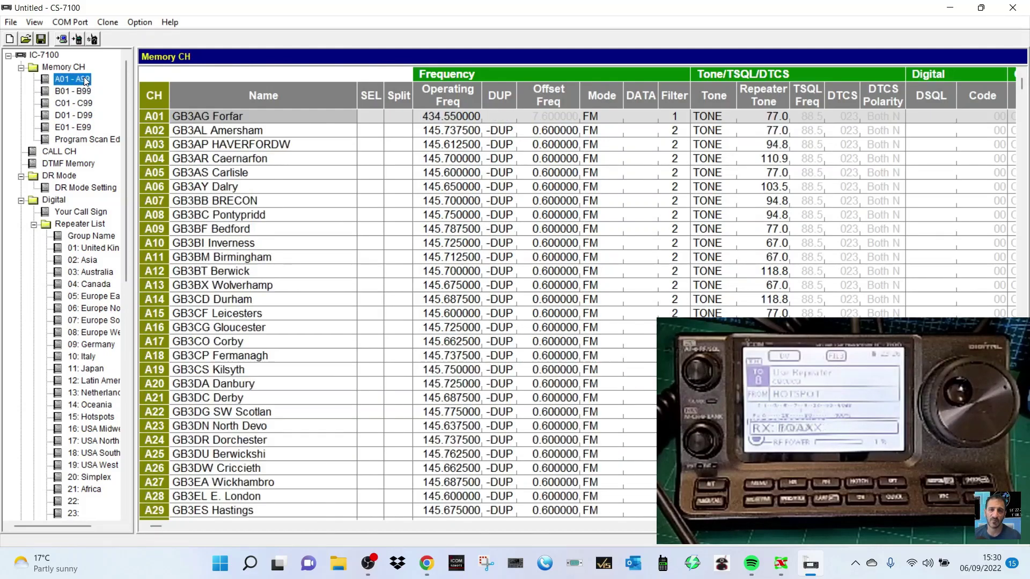
pyautogui.click(89, 128)
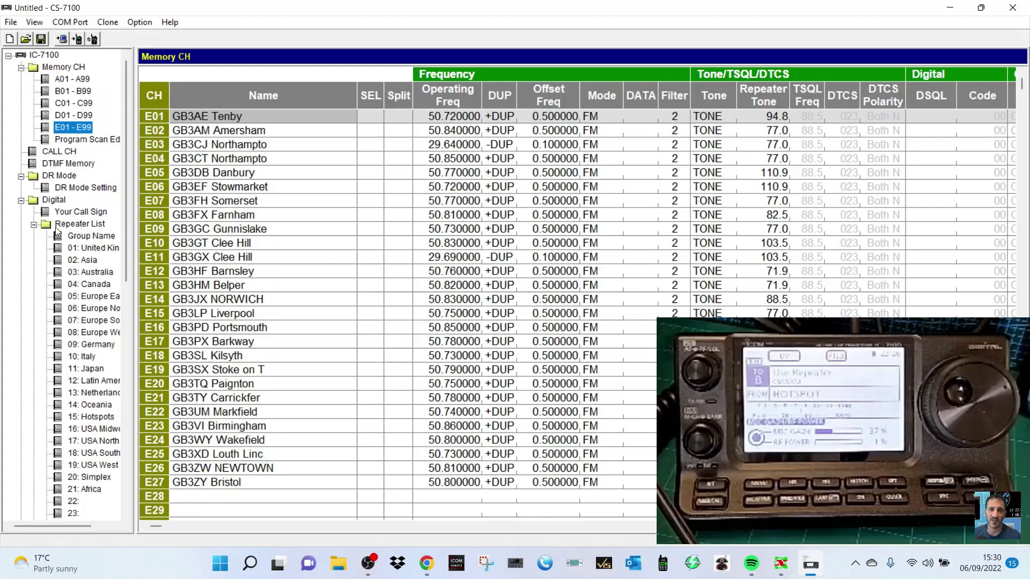
# - Check DR Mode Setting, collapse the DR Mode folder, and show the contents of the My Station and Repeater List folders
pyautogui.click(76, 190)
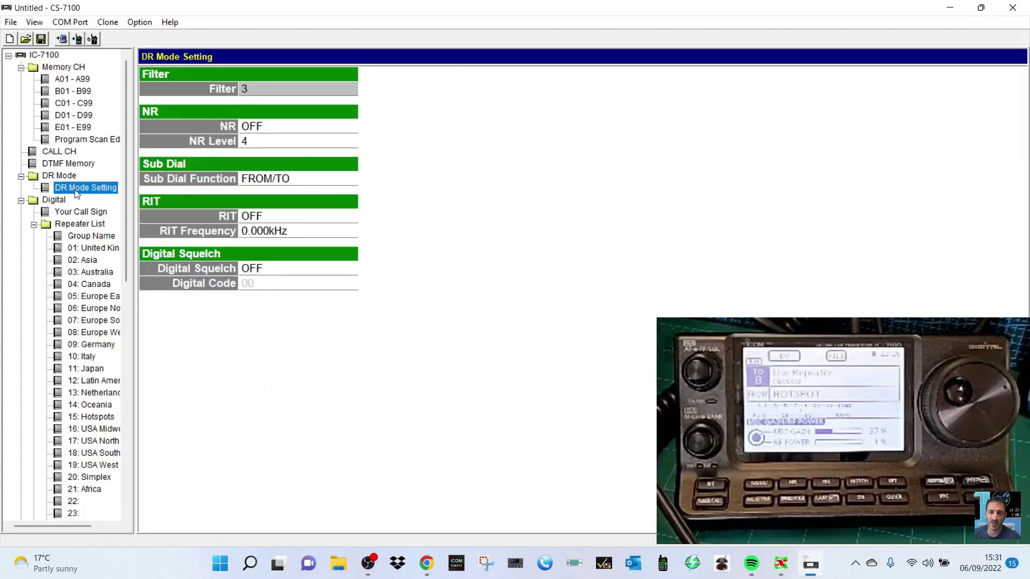
pyautogui.doubleClick(74, 179)
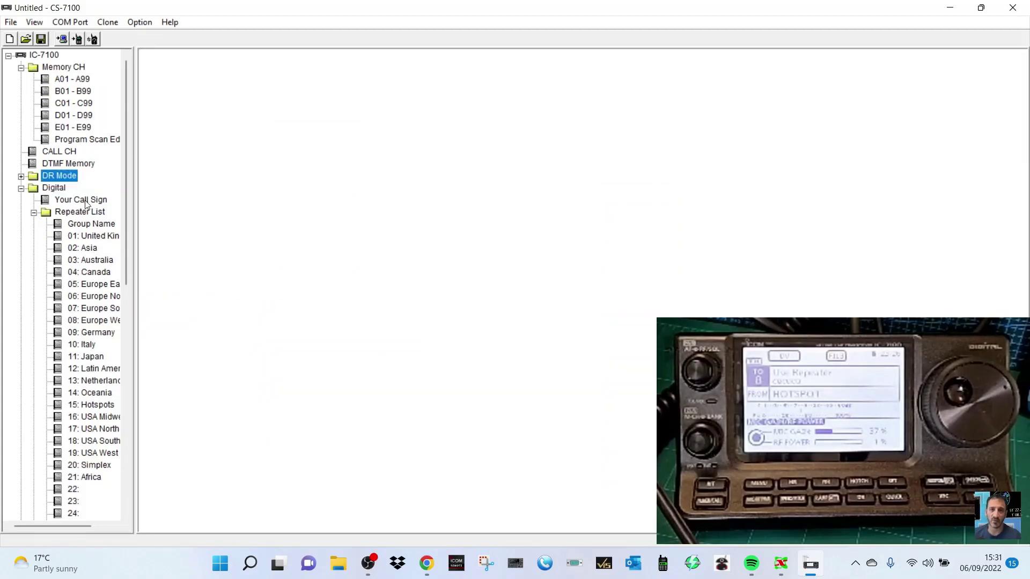
pyautogui.doubleClick(84, 213)
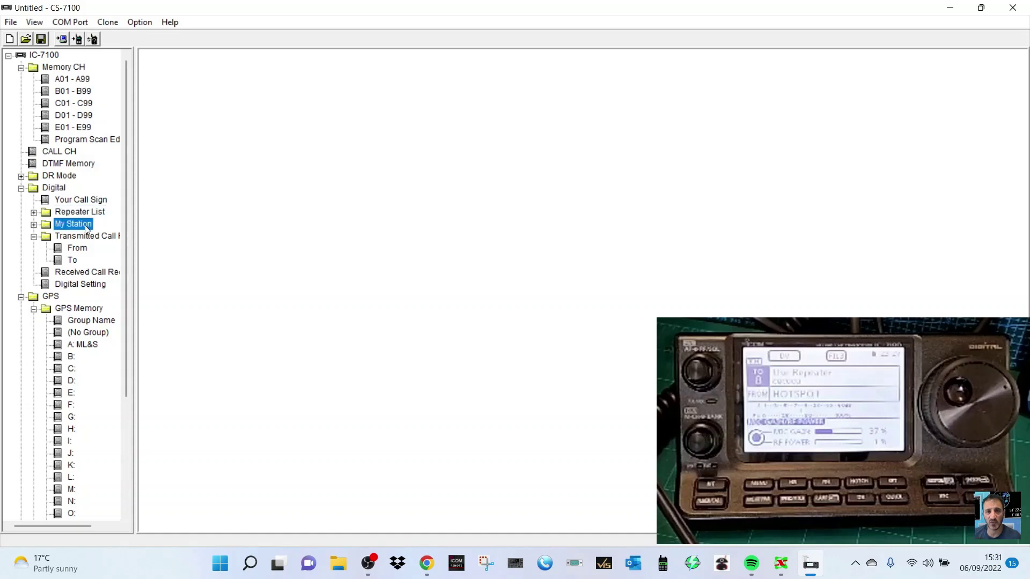
pyautogui.doubleClick(85, 225)
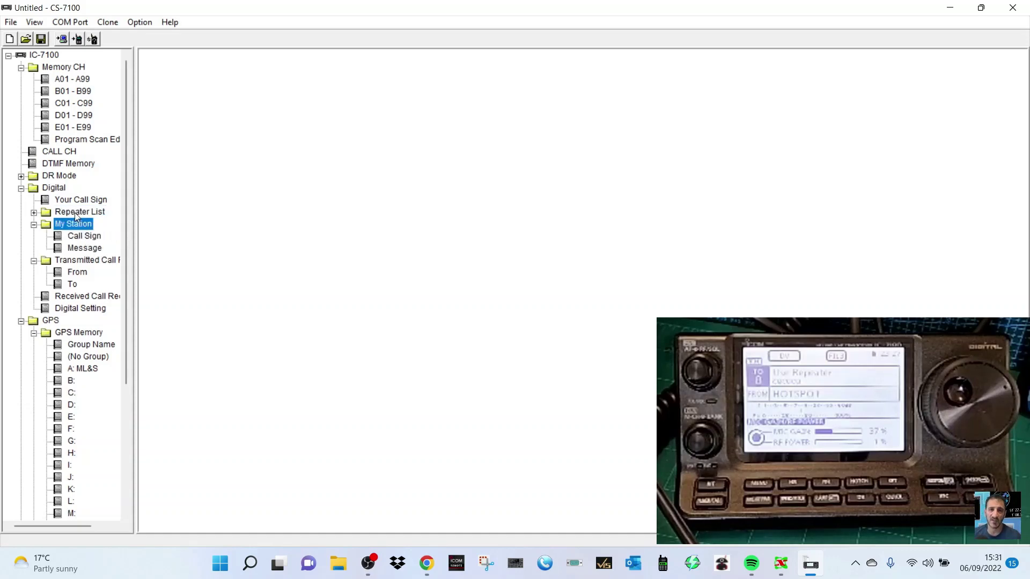
pyautogui.doubleClick(75, 212)
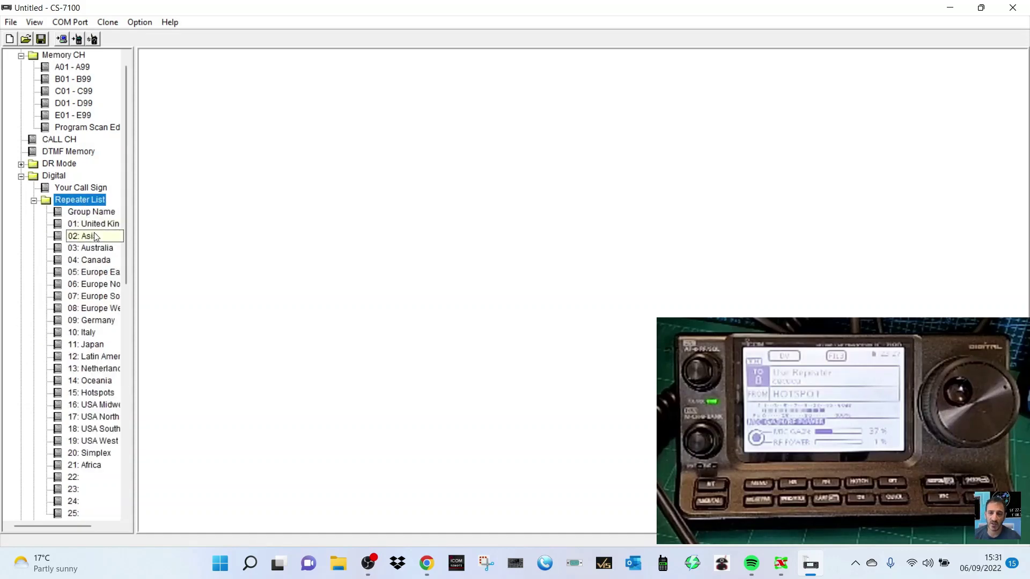
# - Open the 01: United Kingdom group in the digital repeater list and look over its repeater entries
pyautogui.click(94, 224)
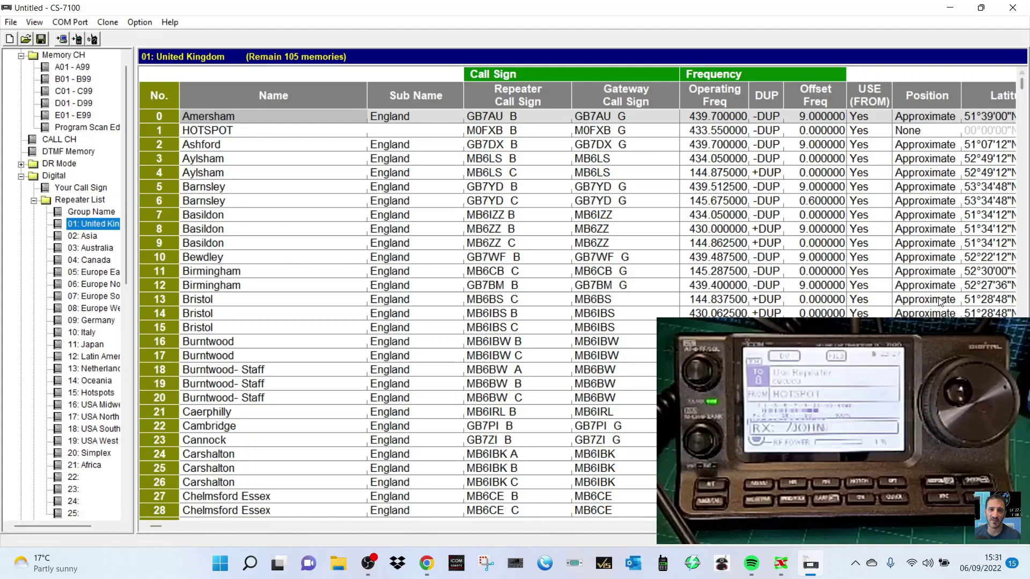
pyautogui.click(161, 528)
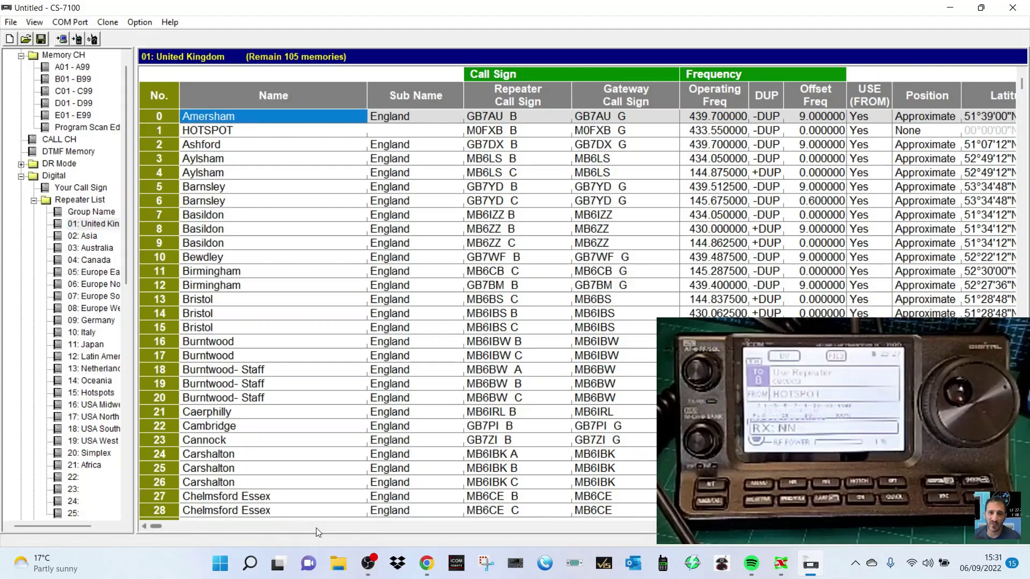
pyautogui.press('Down')
pyautogui.press('Down')
pyautogui.press('Up')
pyautogui.press('Up')
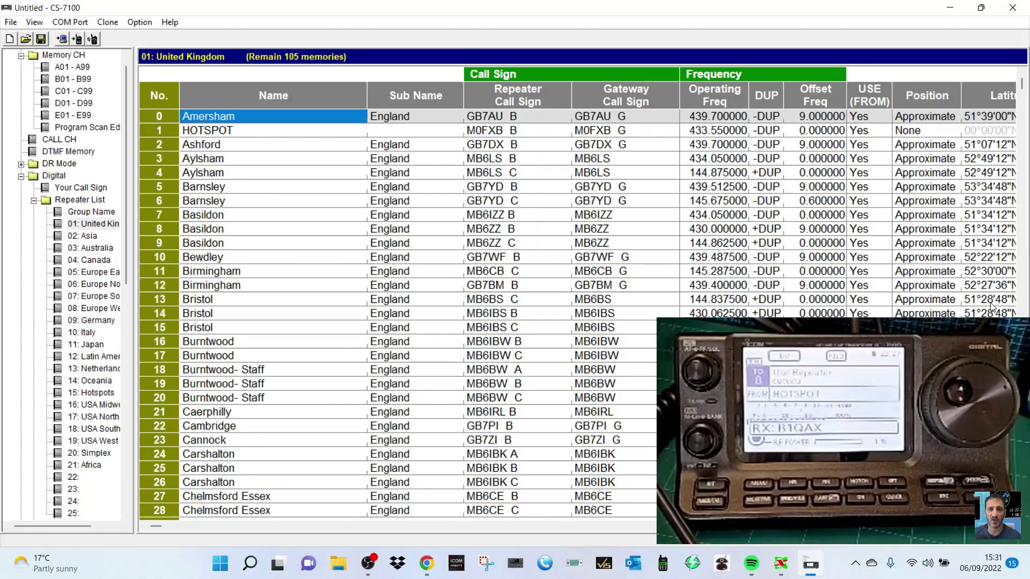
# - Review the Your Call Sign list, examining the Repeater Status, Echo Test and link to REF001A entries
pyautogui.click(66, 187)
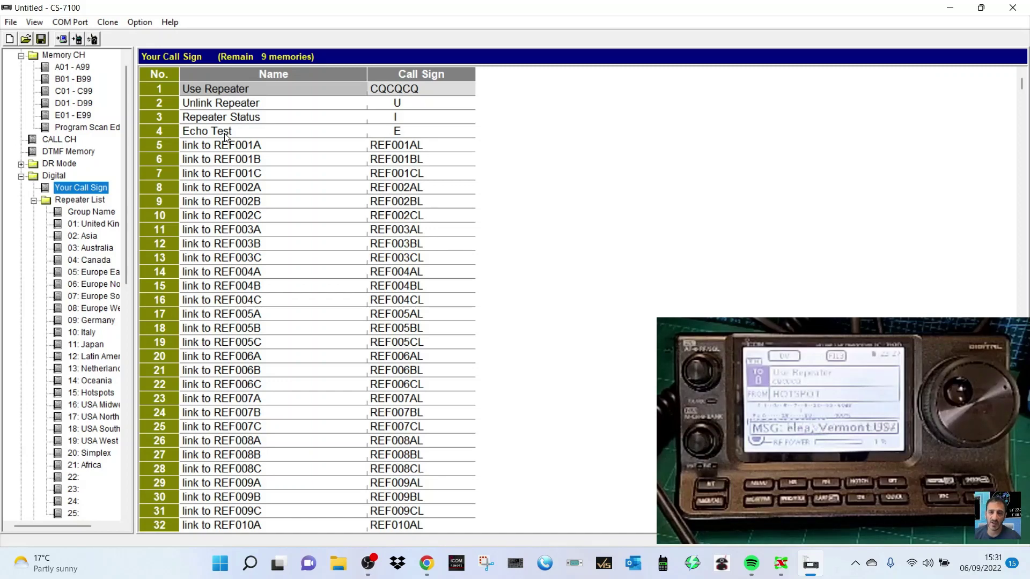
pyautogui.scroll(1, 128, 62)
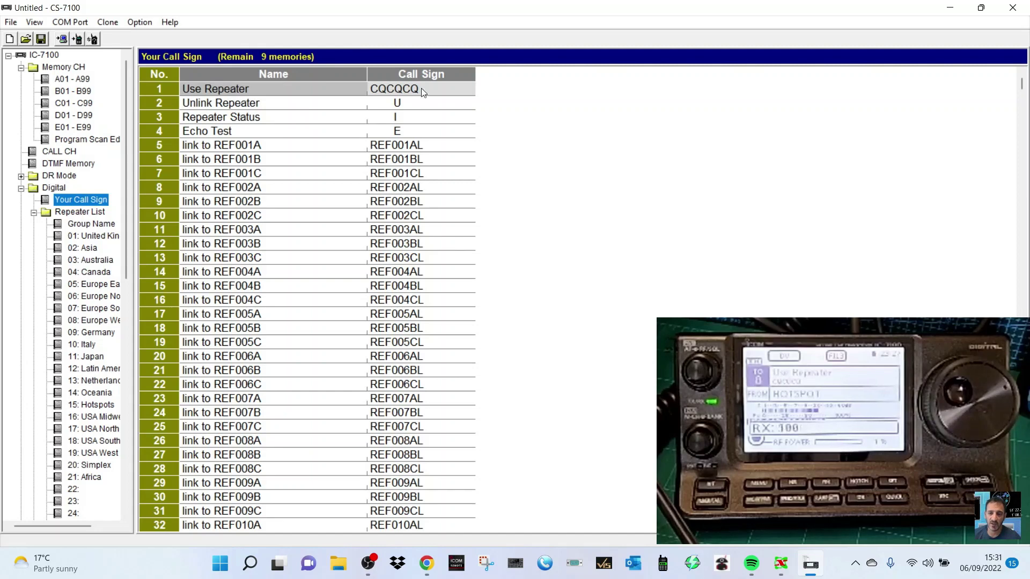
pyautogui.moveTo(253, 117); pyautogui.dragTo(247, 128)
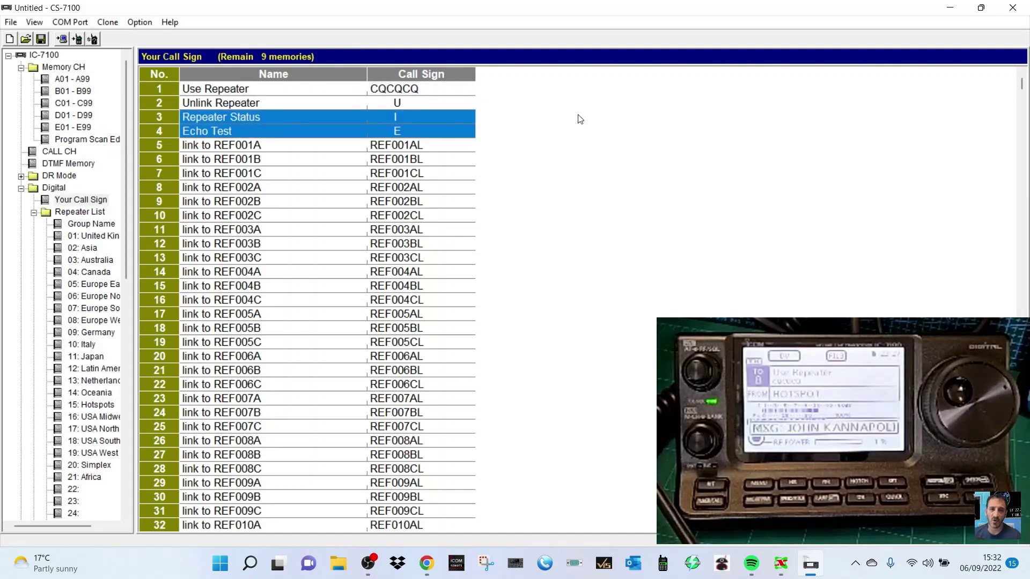
pyautogui.click(285, 144)
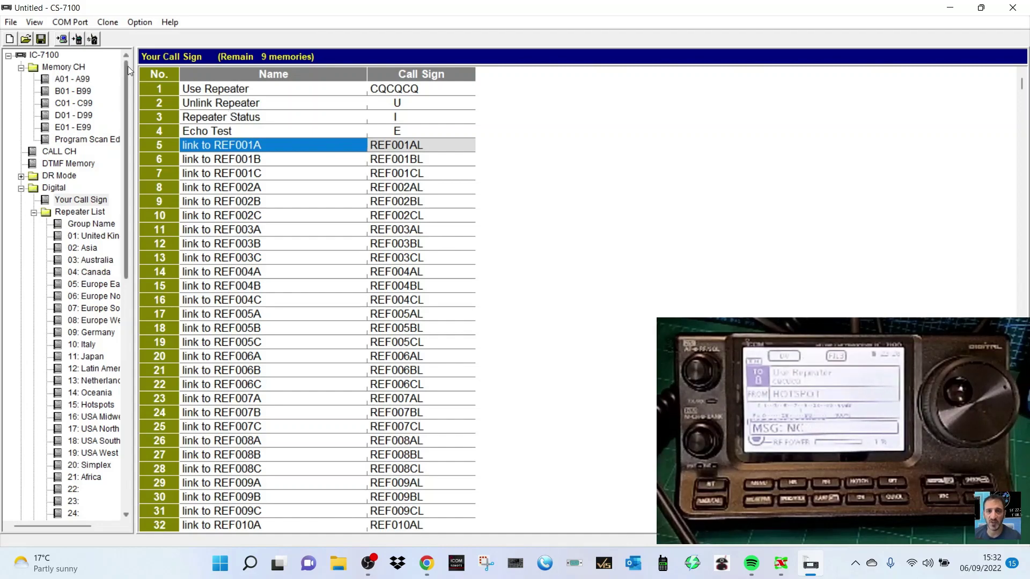
pyautogui.moveTo(125, 210)
pyautogui.mouseDown()
pyautogui.moveTo(142, 395)
pyautogui.moveTo(159, 297)
pyautogui.moveTo(171, 315)
pyautogui.moveTo(165, 375)
pyautogui.moveTo(182, 343)
pyautogui.moveTo(215, 161)
pyautogui.mouseUp()
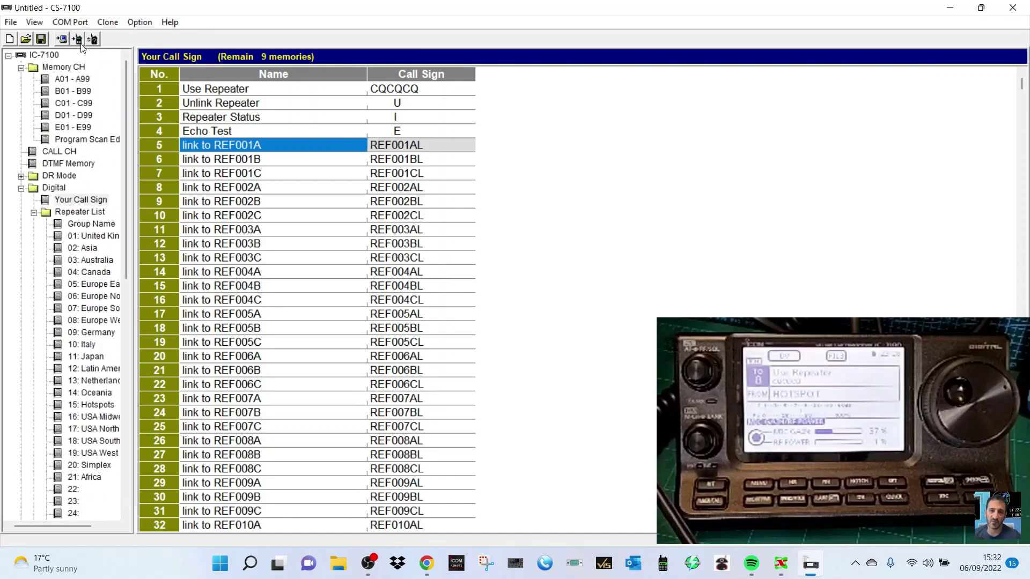
# - Save the radio data as Untitled.icf in the Documents folder and start a new blank file
pyautogui.click(40, 39)
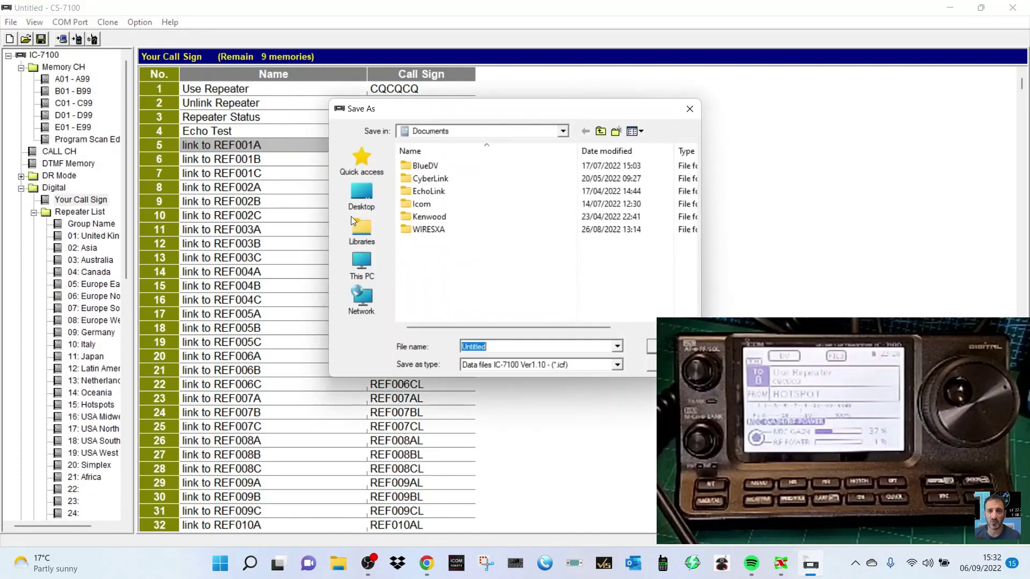
pyautogui.press('Return')
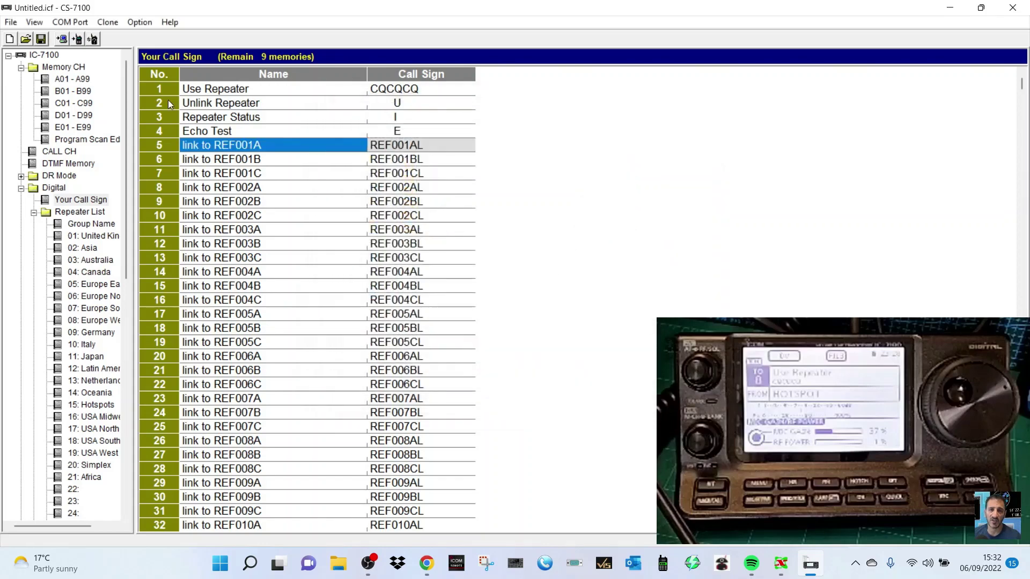
pyautogui.click(10, 39)
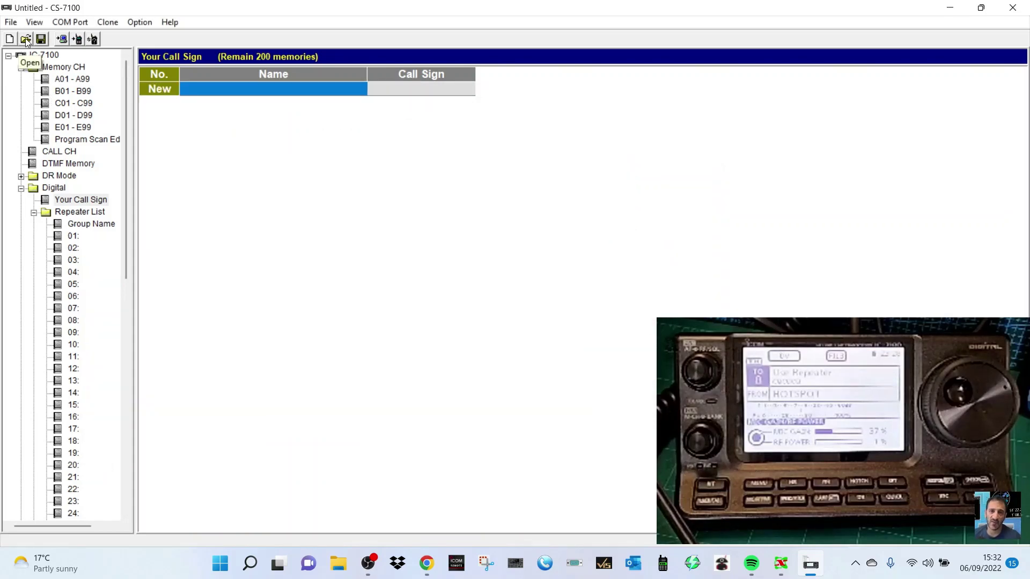
# - Open the saved Untitled.icf file from the Documents folder
pyautogui.click(11, 23)
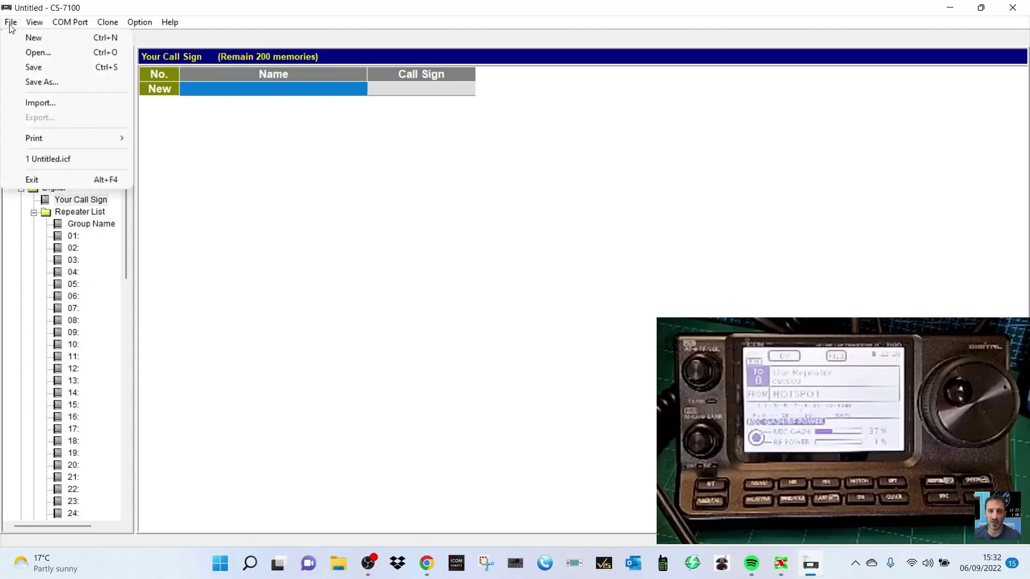
pyautogui.click(32, 54)
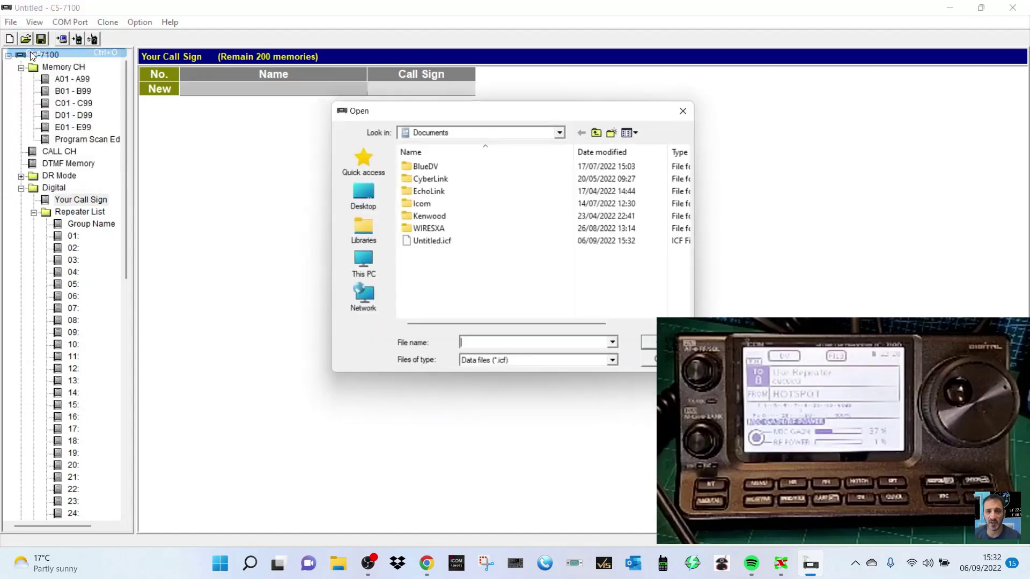
pyautogui.doubleClick(425, 242)
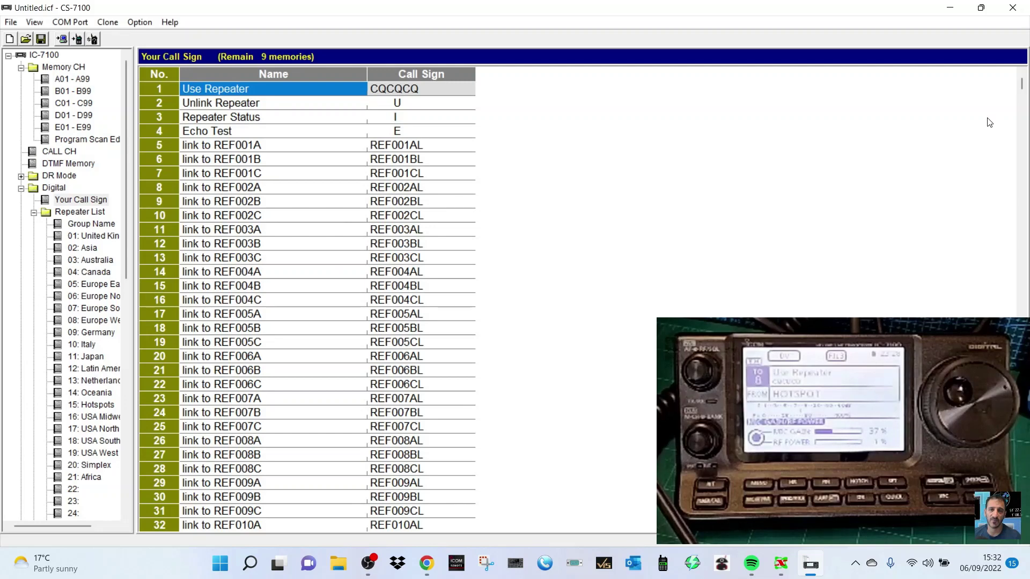
pyautogui.click(107, 22)
pyautogui.click(135, 24)
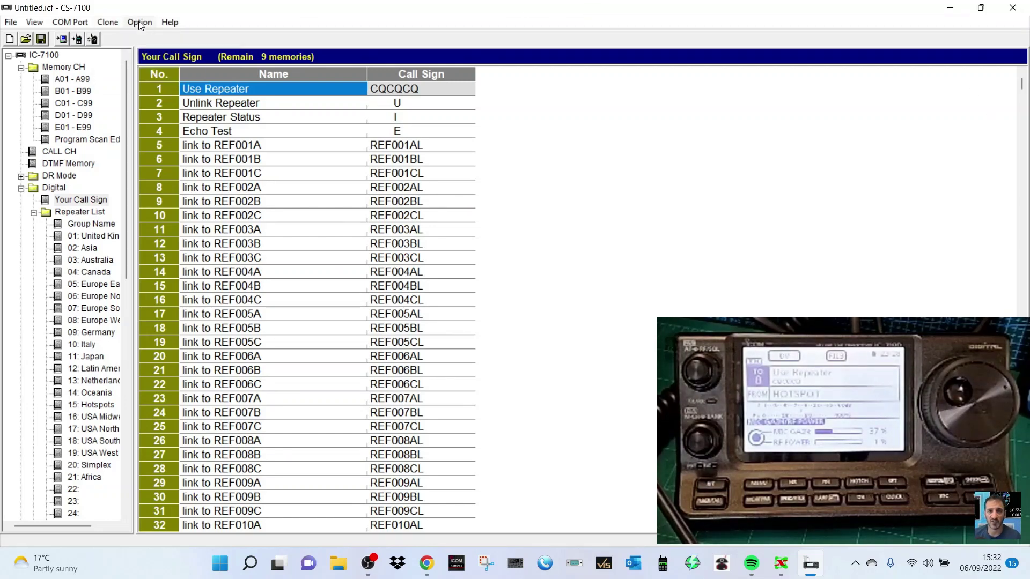
pyautogui.click(140, 22)
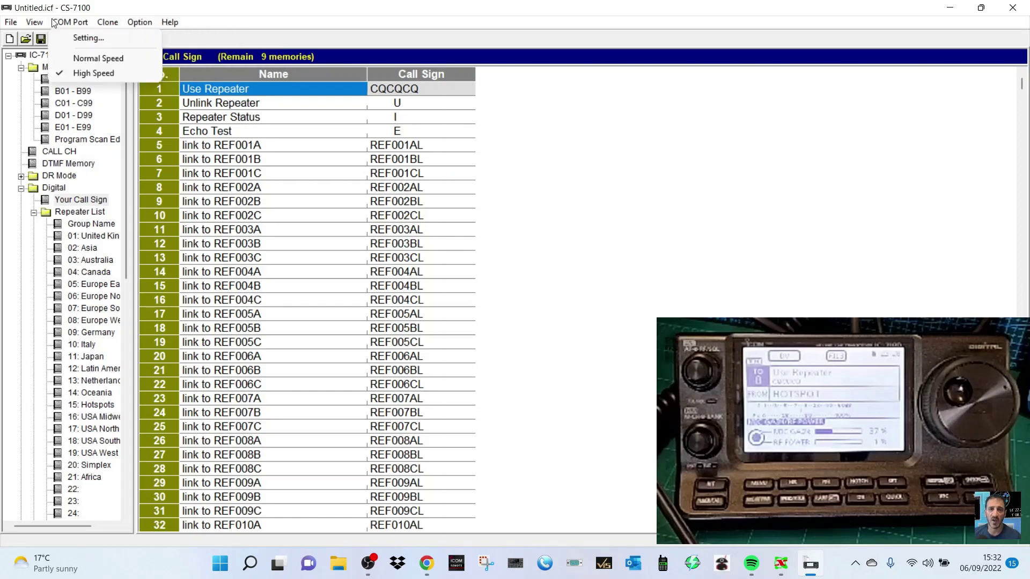
pyautogui.moveTo(11, 22)
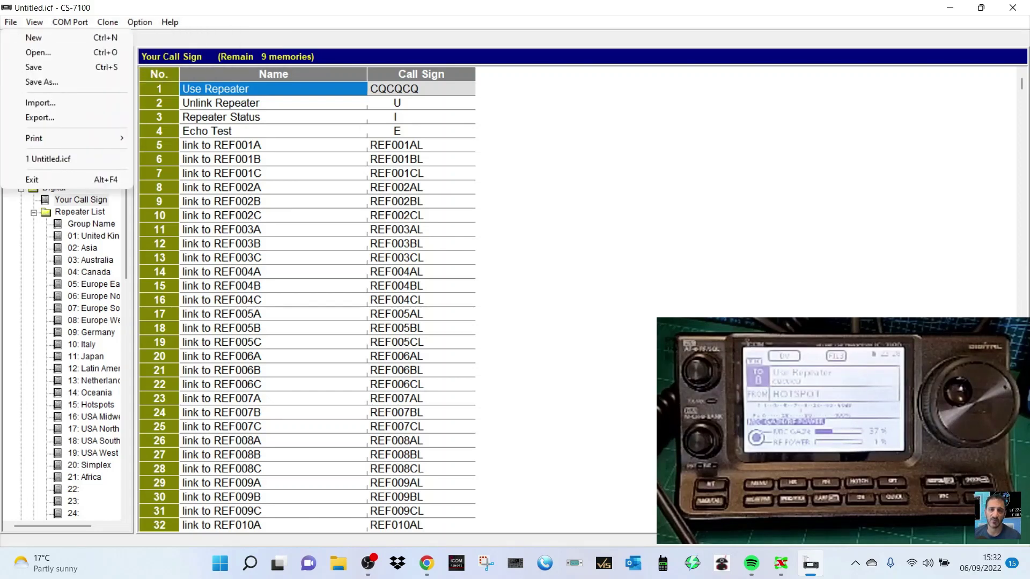